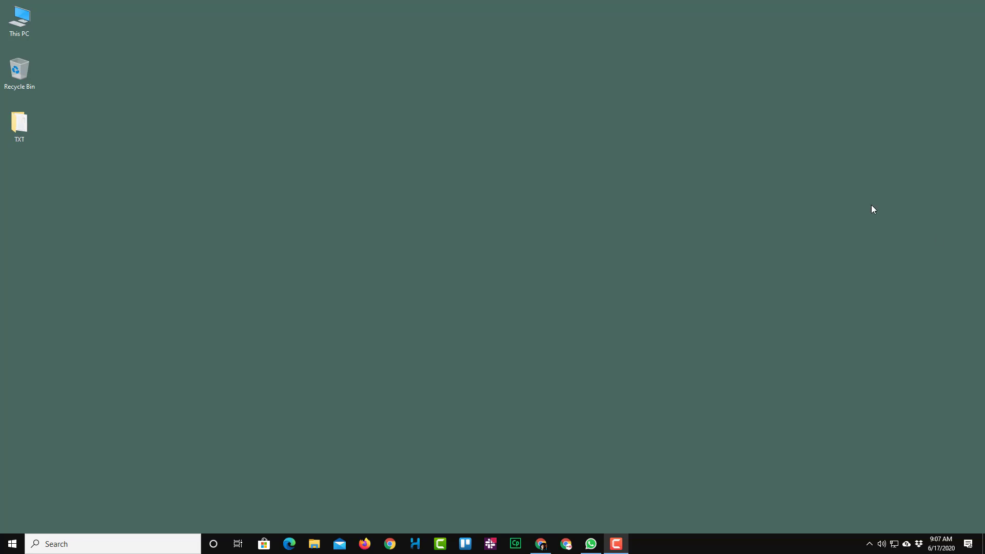
- Open the Dropbox folder from This PC and select Test.xlsx
double_click(28, 30)
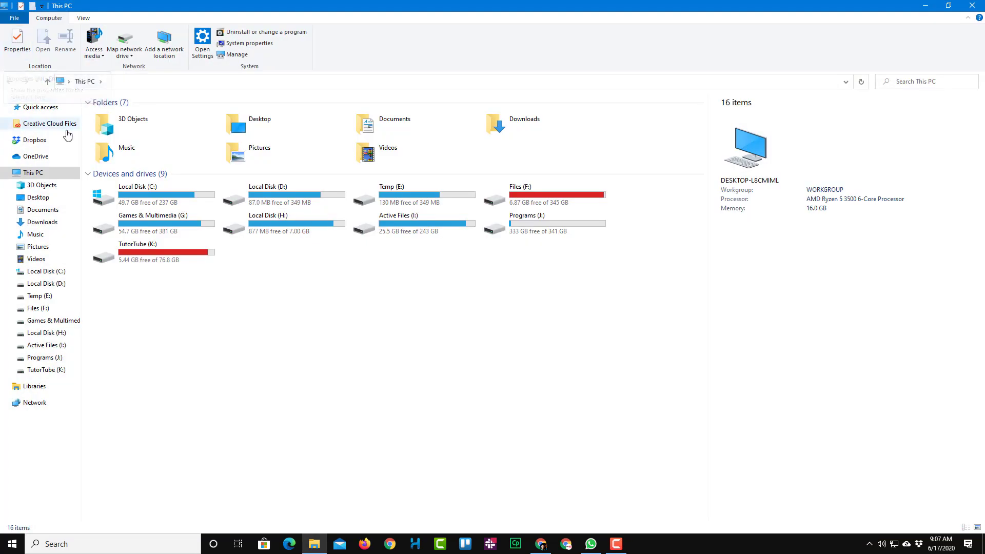
left_click(69, 139)
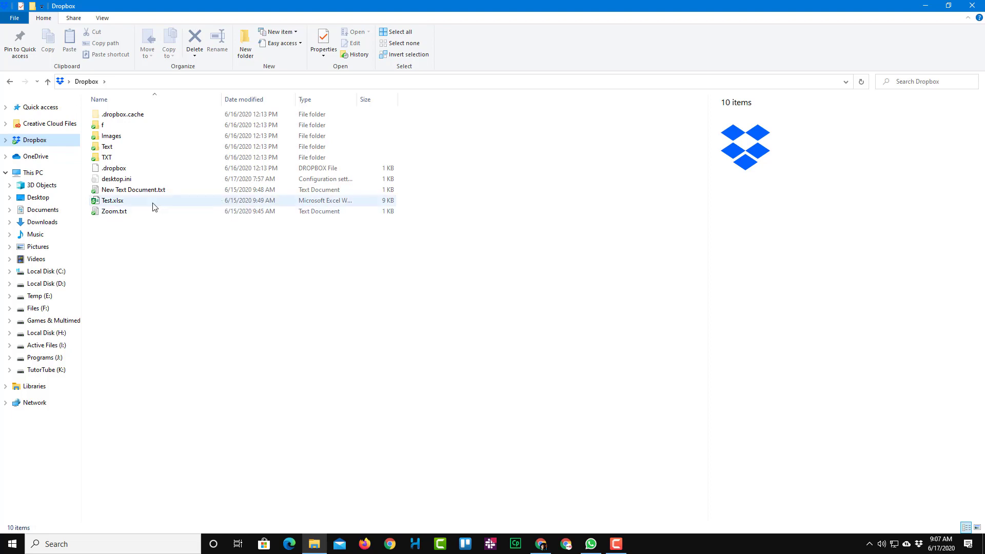
left_click(135, 204)
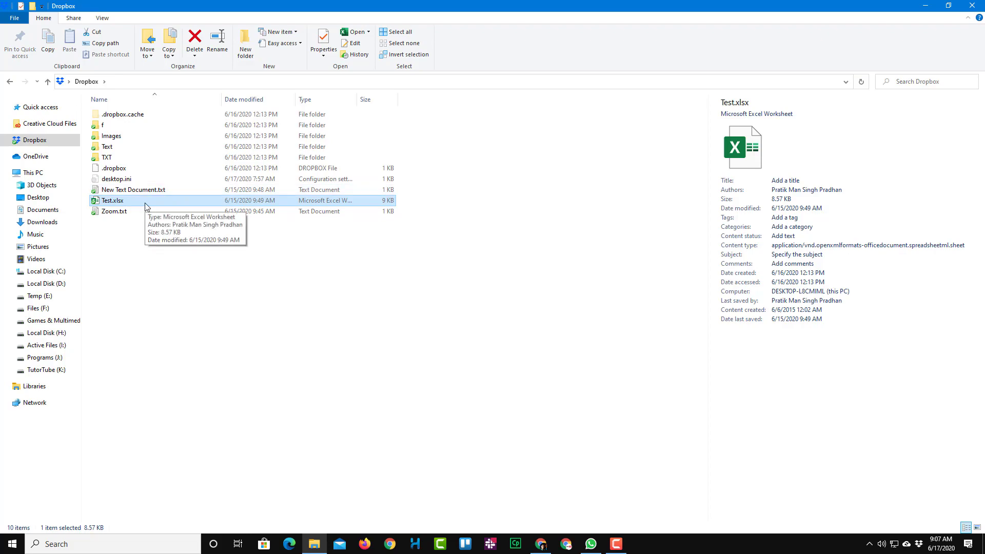
- Open Test.xlsx in Excel and move the Dropbox badge popup out of the way
double_click(145, 203)
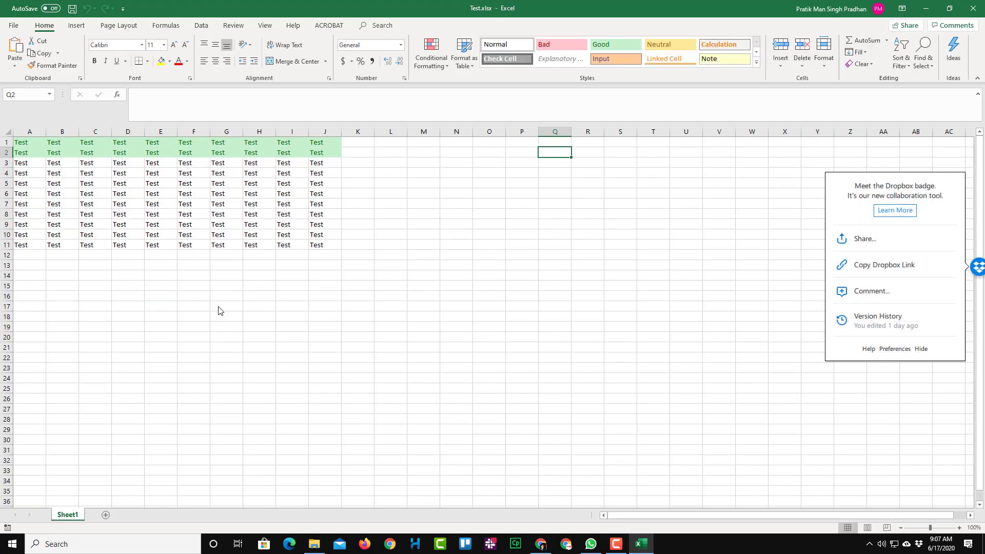
left_click(218, 306)
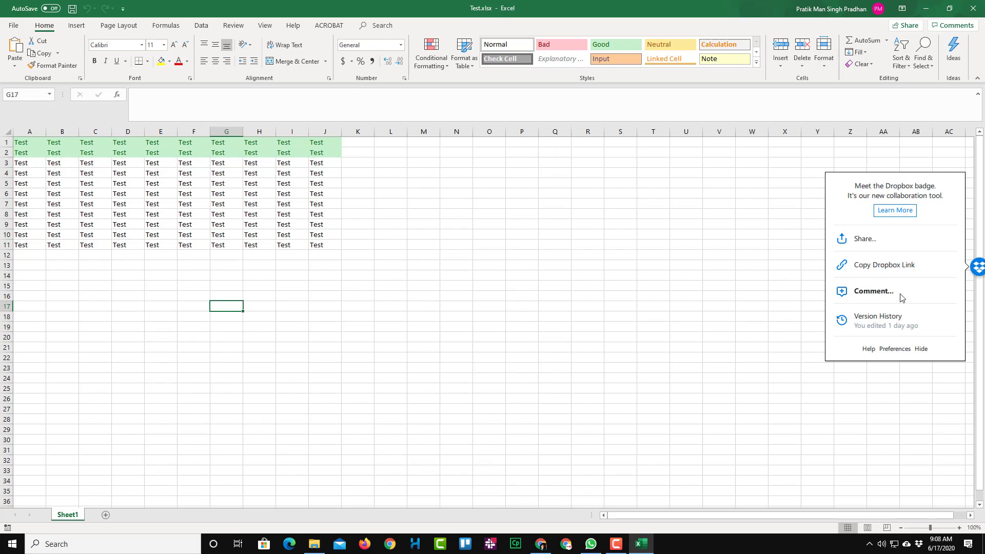
left_click(979, 268)
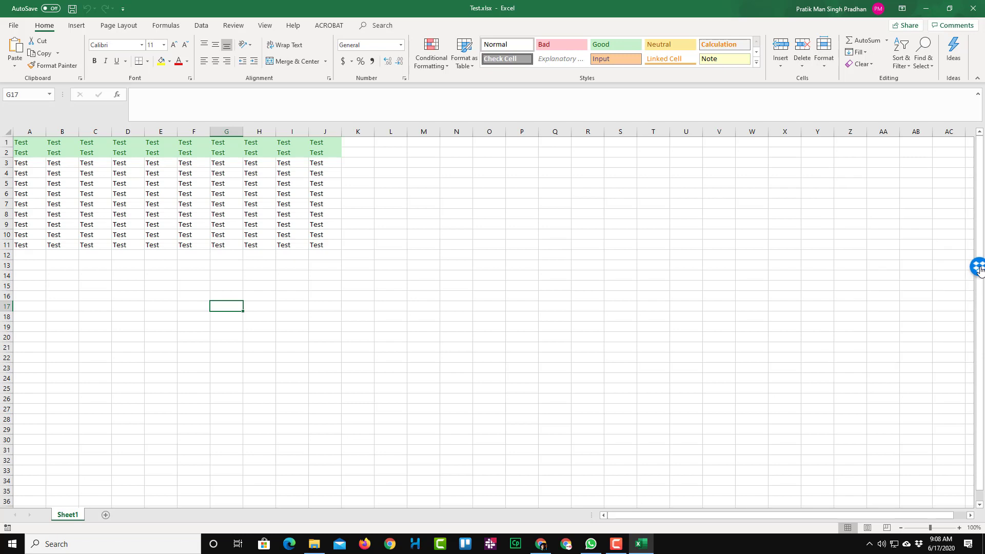
left_click_drag(979, 268, 979, 386)
left_click(294, 287)
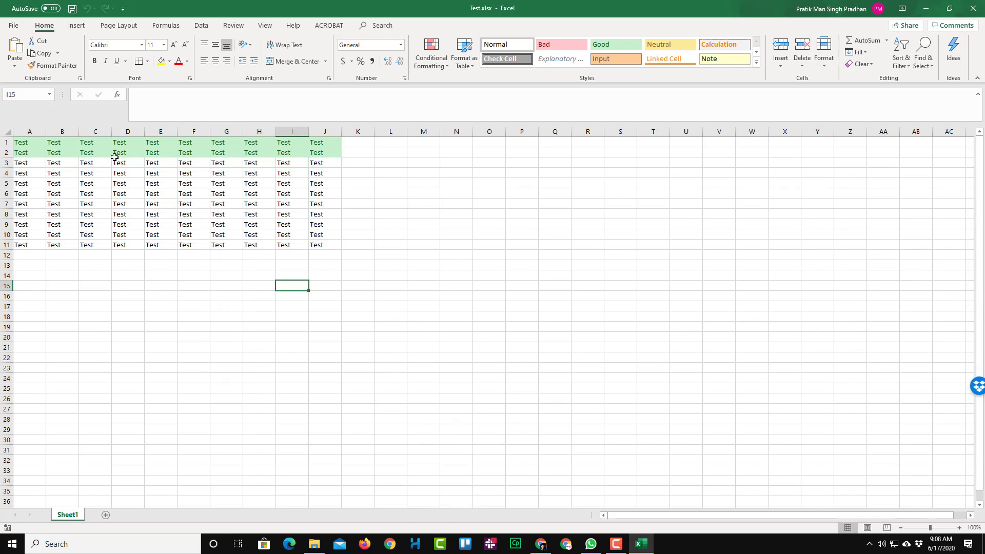
- Clear rows 3–11, apply the Bad cell style to A1:J2, and save the workbook
left_click_drag(23, 142, 323, 183)
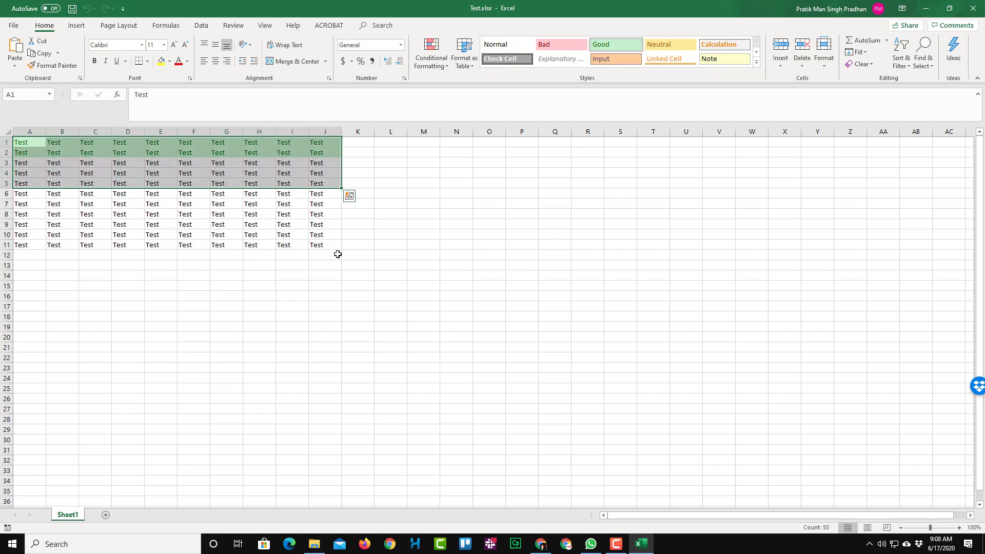
left_click_drag(334, 247, 29, 164)
key("Delete")
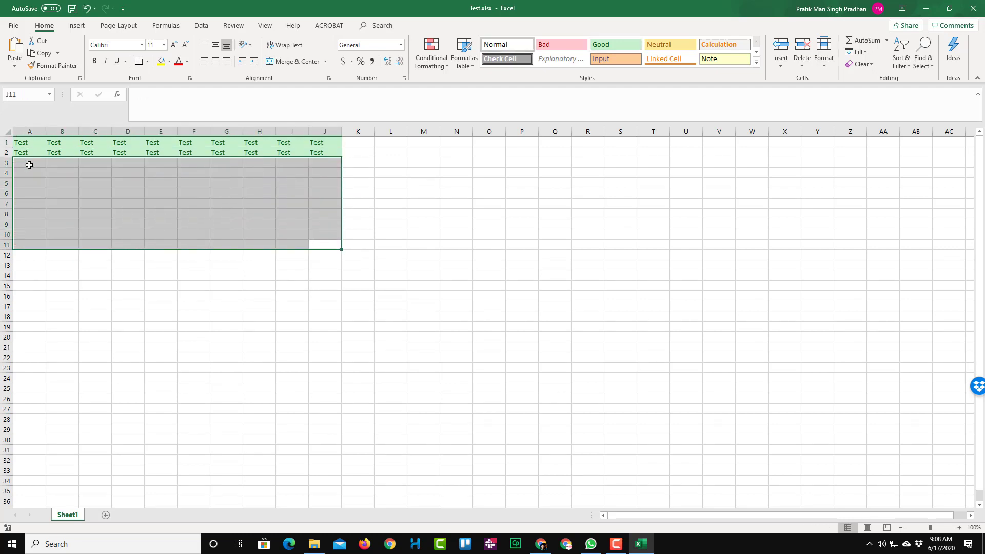
left_click_drag(325, 152, 17, 142)
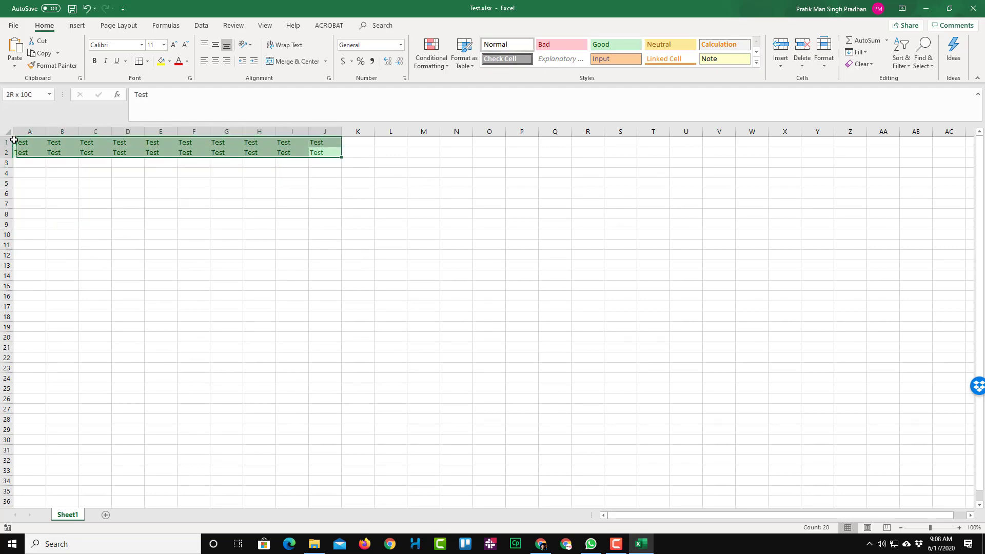
left_click(545, 45)
left_click(496, 189)
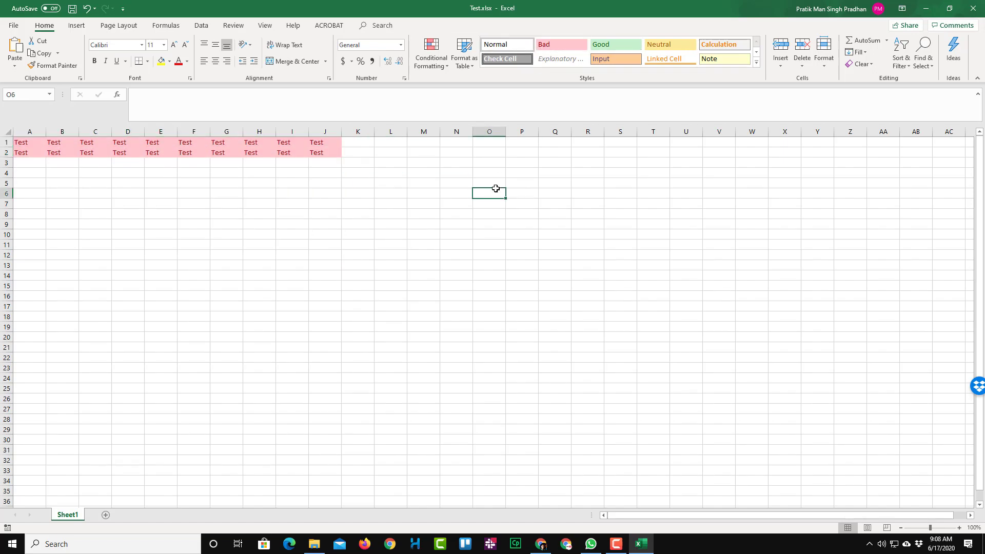
key("ctrl+s")
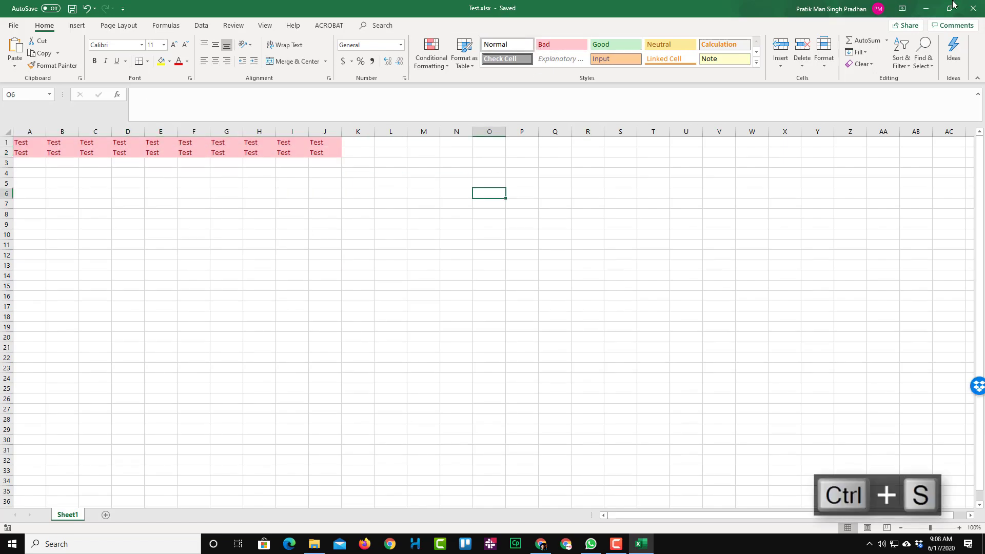
- Close Excel and open Test.xlsx's Dropbox version history from its context menu
left_click(974, 11)
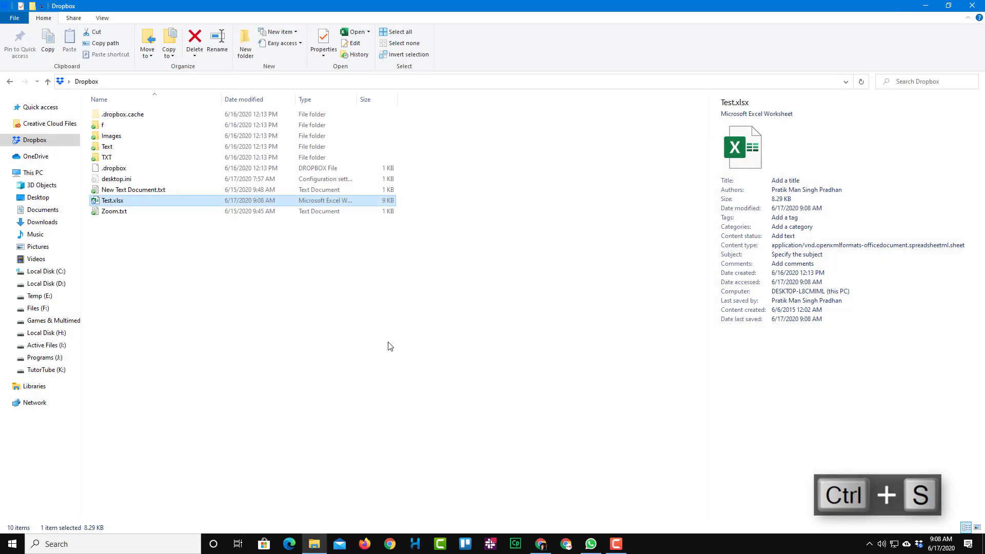
left_click(188, 280)
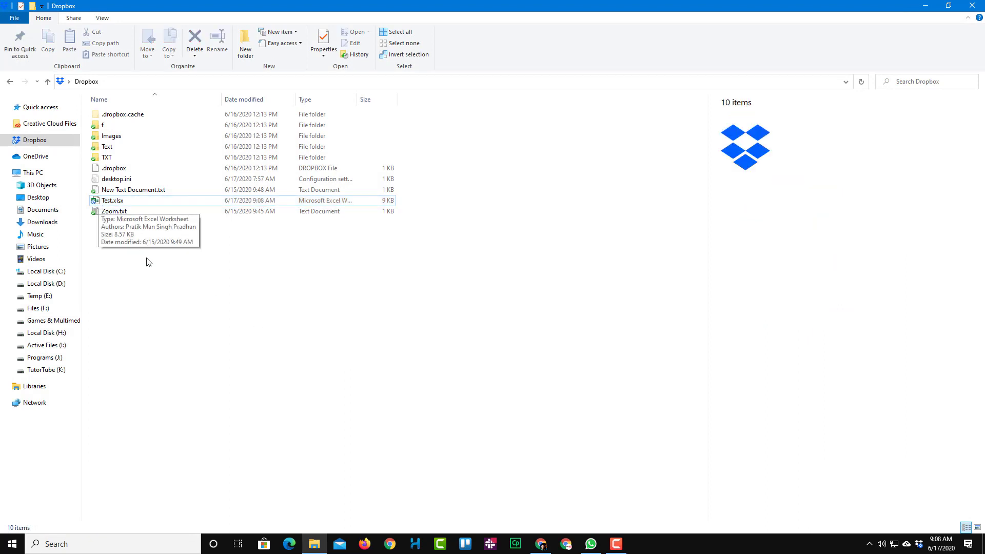
left_click(122, 202)
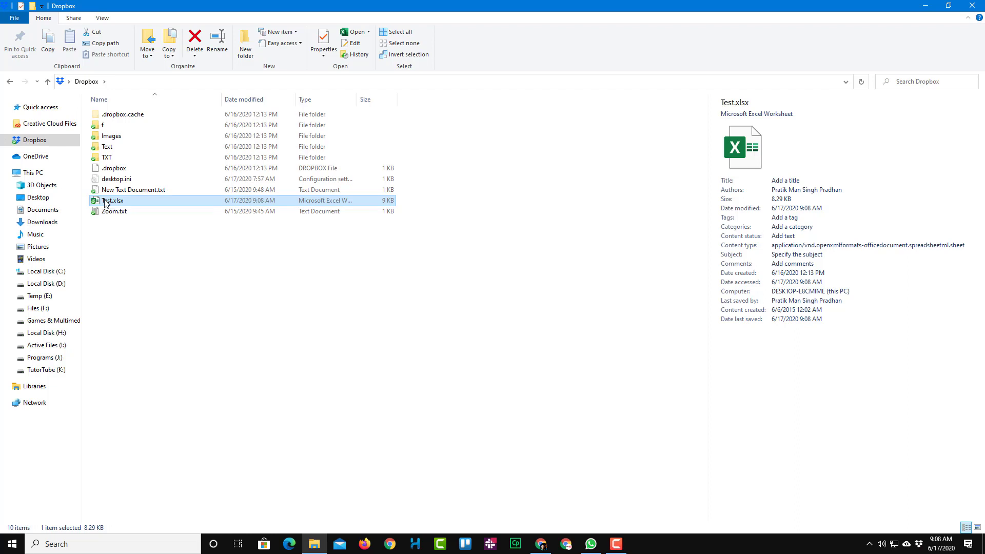
right_click(105, 203)
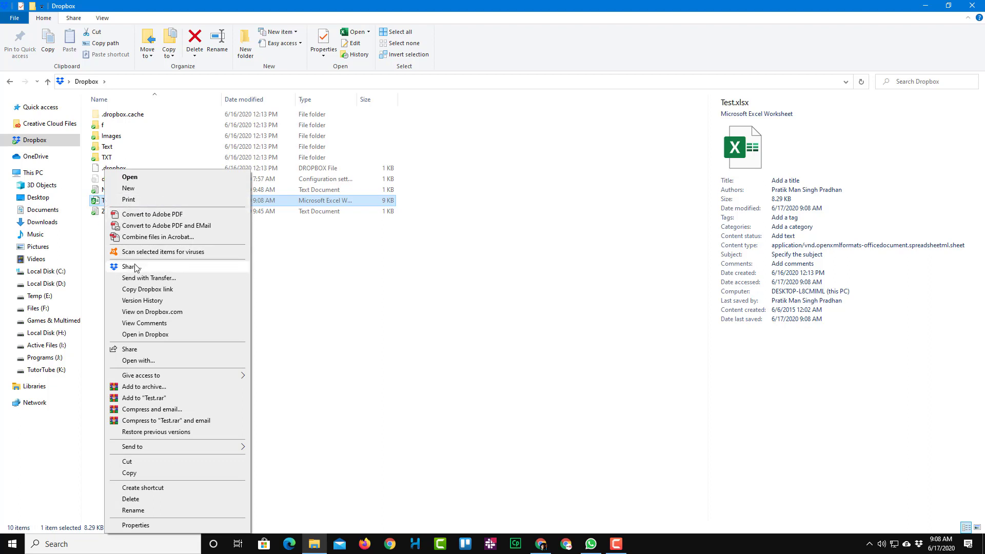
left_click(153, 304)
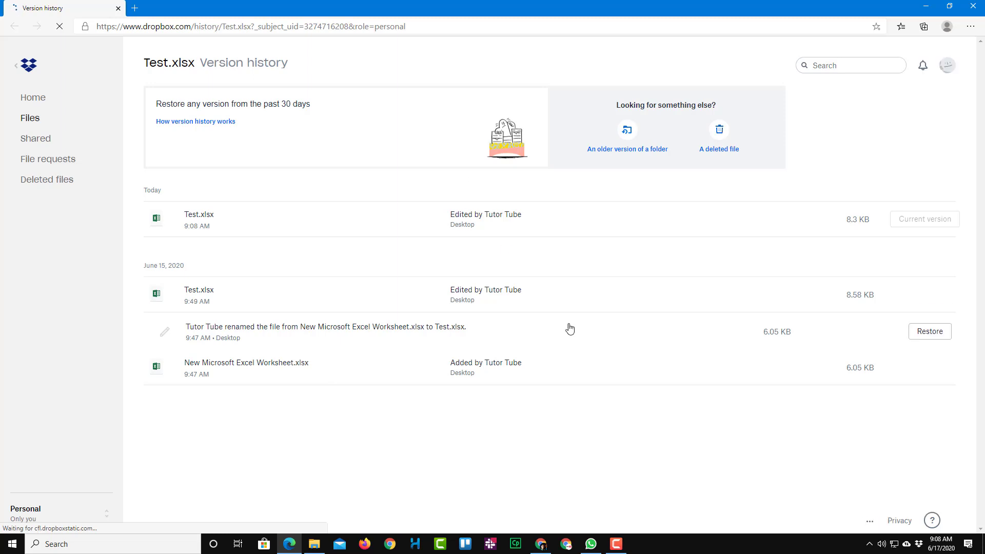
- Open Test.xlsx in Excel to check its current contents, then close it
mouse_move(481, 294)
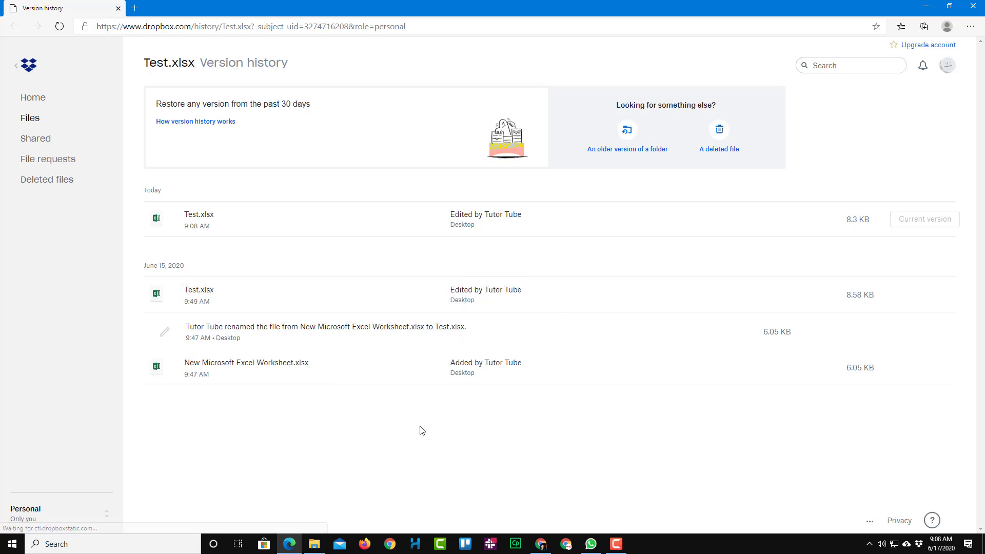
mouse_move(278, 347)
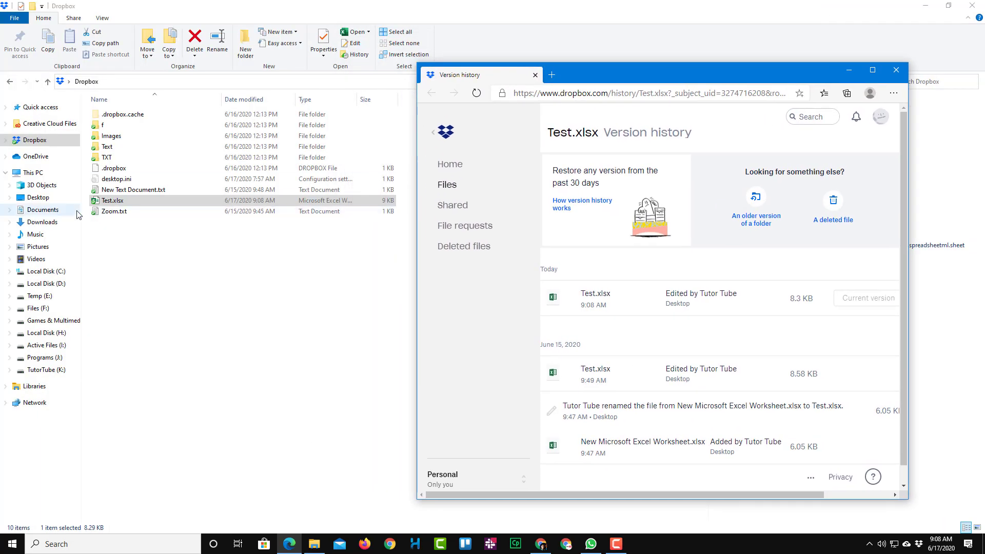
double_click(110, 202)
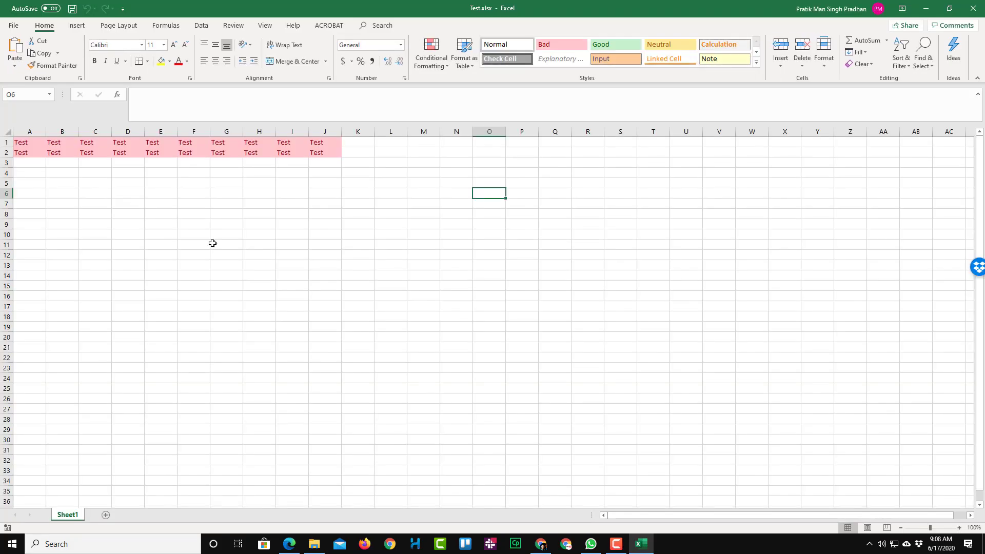
left_click(972, 8)
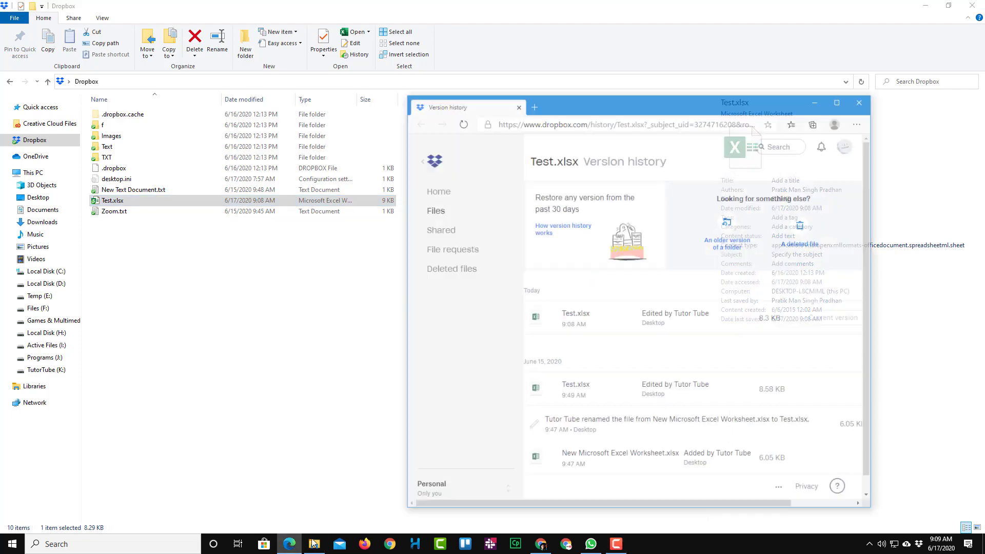
- Restore Test.xlsx to the June 15, 9:49 AM version and move the browser aside
left_click(837, 103)
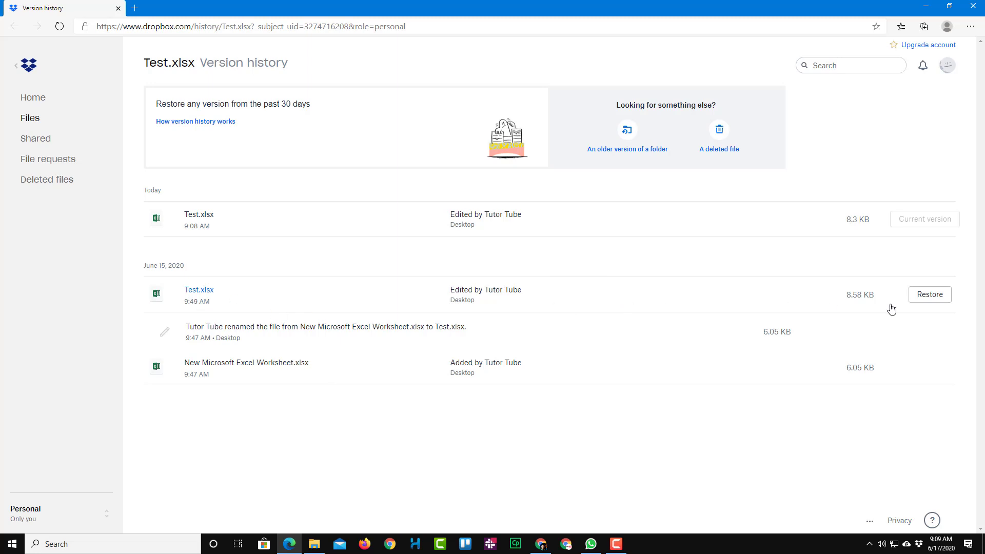
left_click(937, 297)
left_click(569, 187)
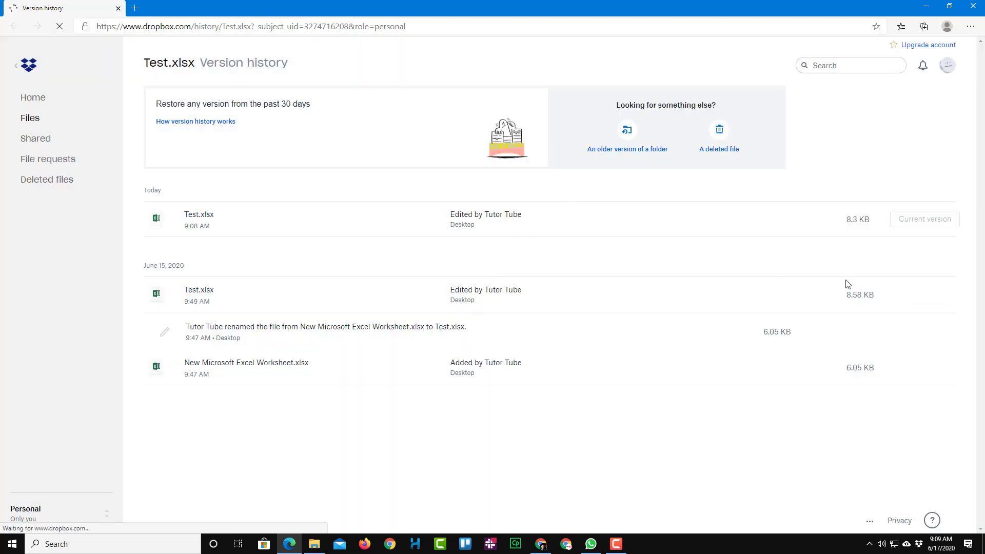
mouse_move(948, 305)
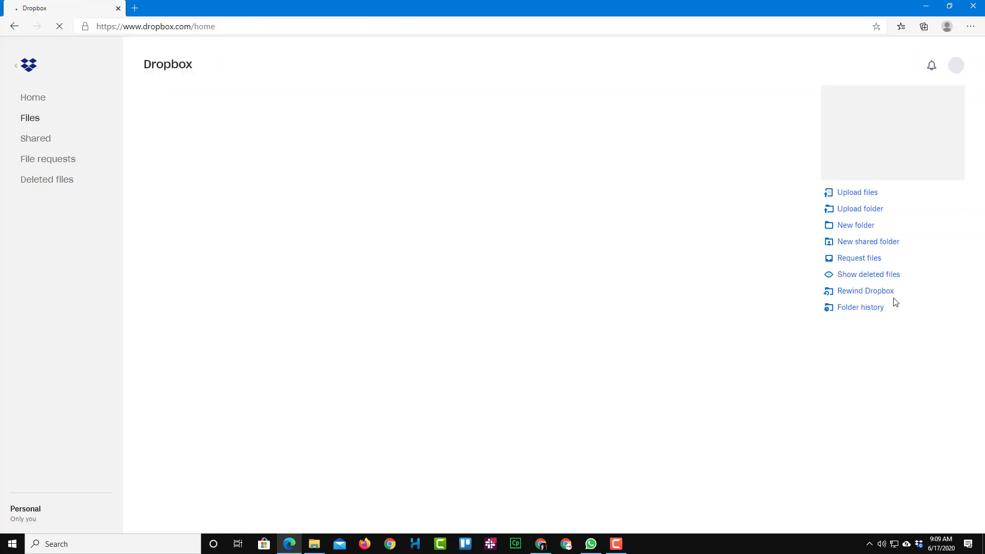
left_click_drag(601, 7, 722, 129)
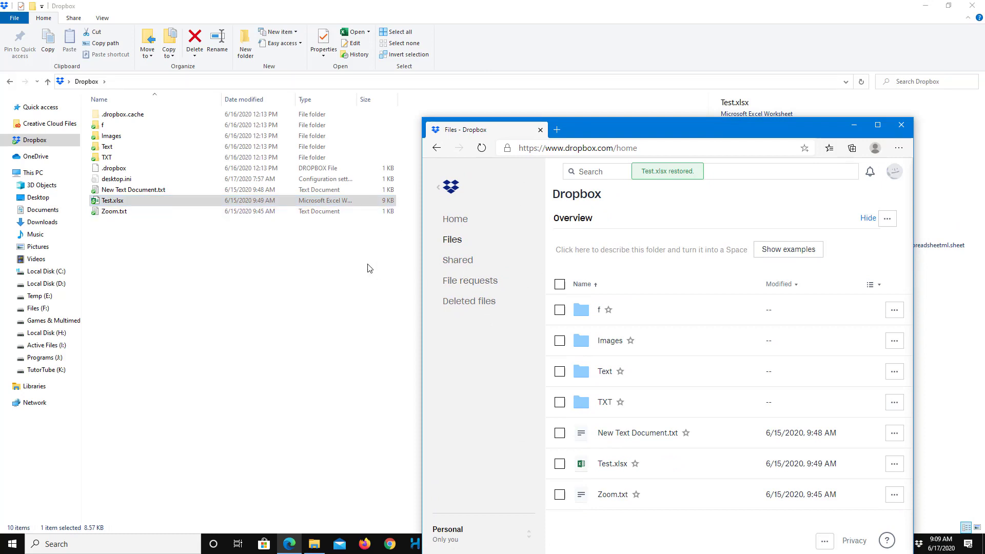
- Open the restored Test.xlsx and inspect the Test data filling A1:J11
double_click(199, 201)
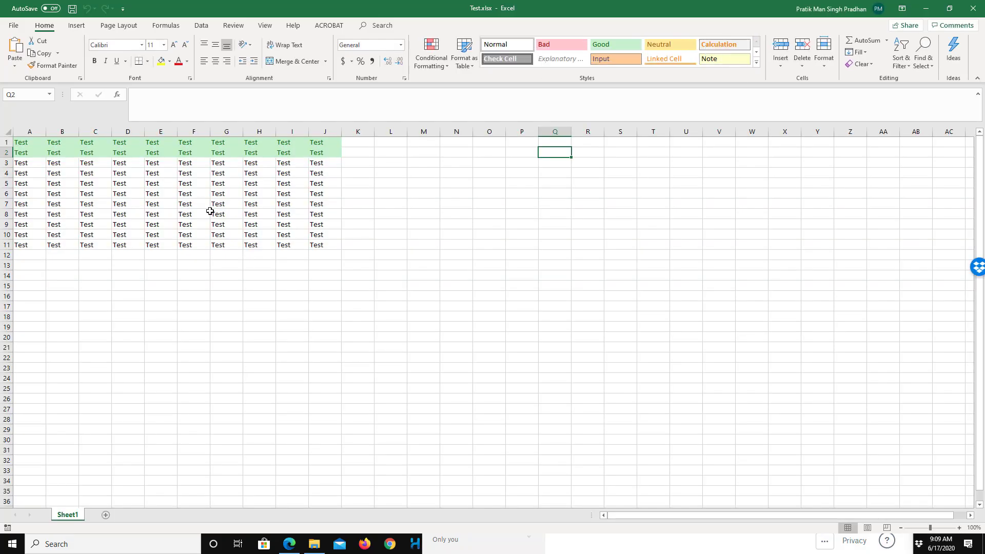
left_click(359, 254)
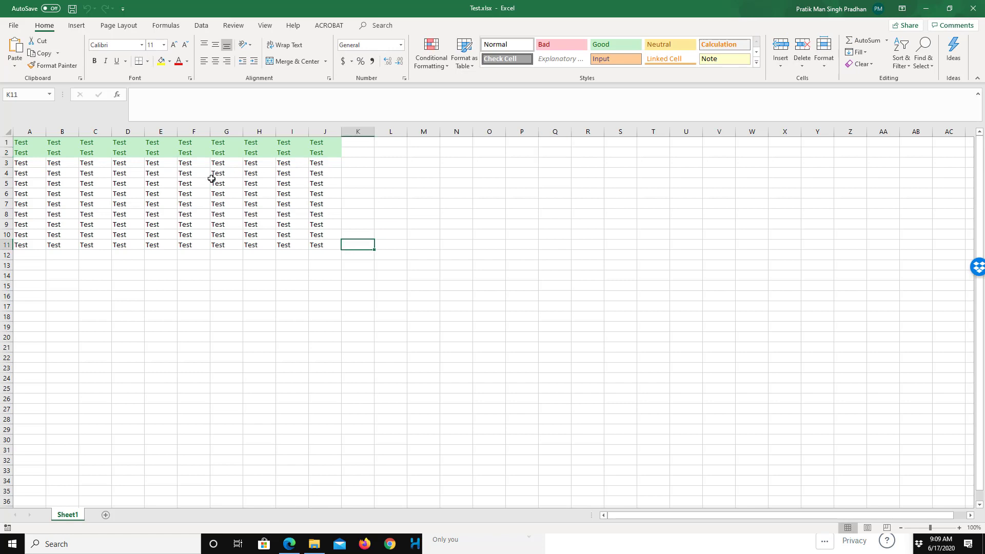
left_click(220, 183)
left_click(354, 255)
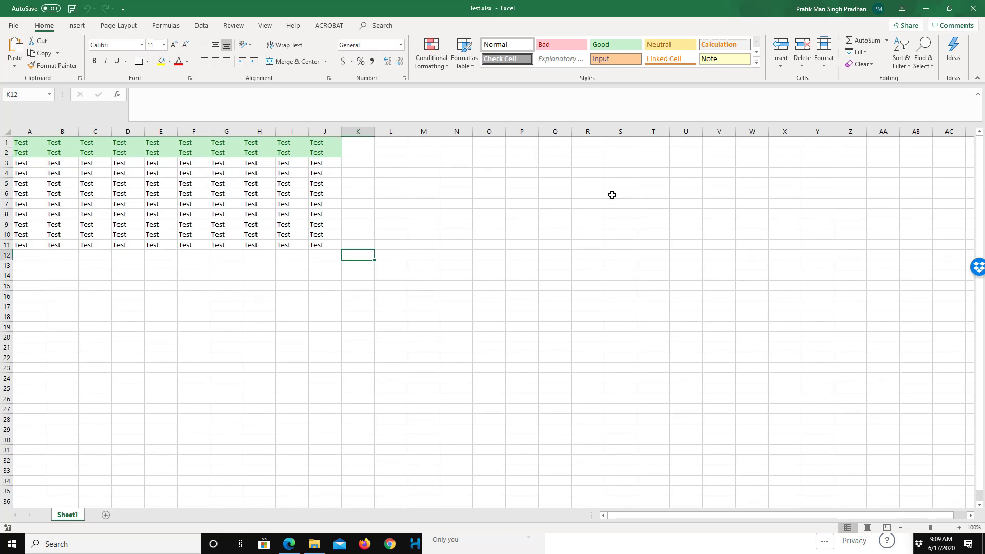
left_click_drag(20, 142, 396, 308)
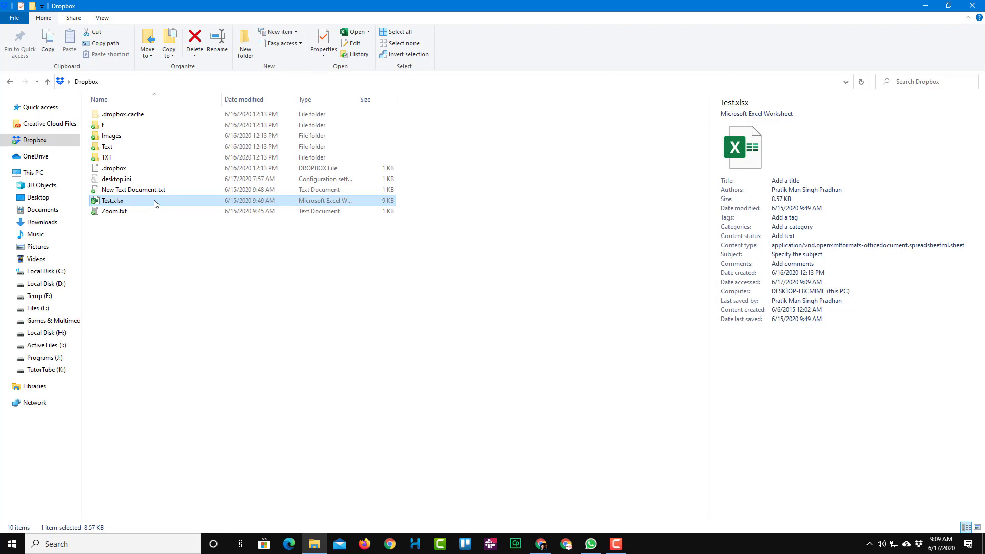
- Reopen Test.xlsx's Dropbox version history and maximize the browser window
right_click(154, 199)
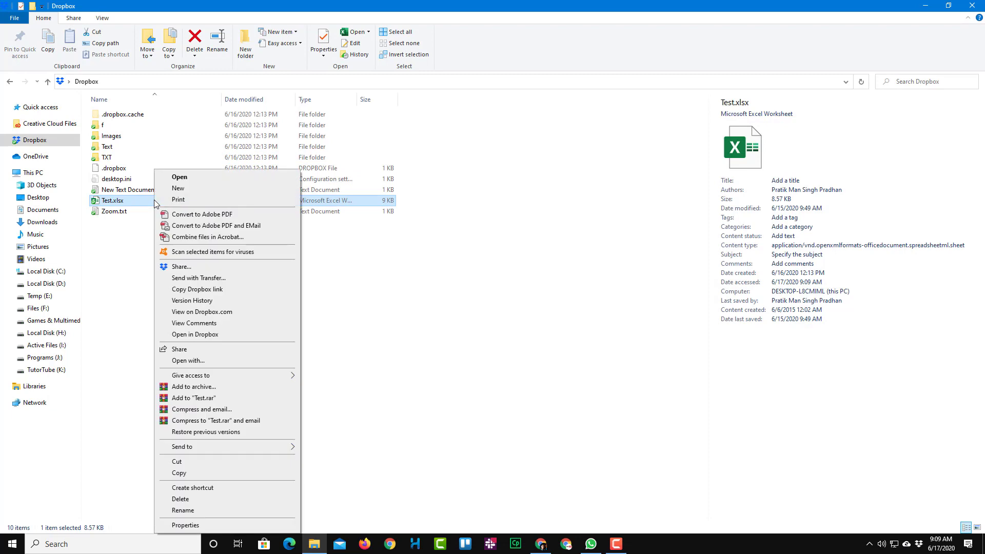
left_click(218, 300)
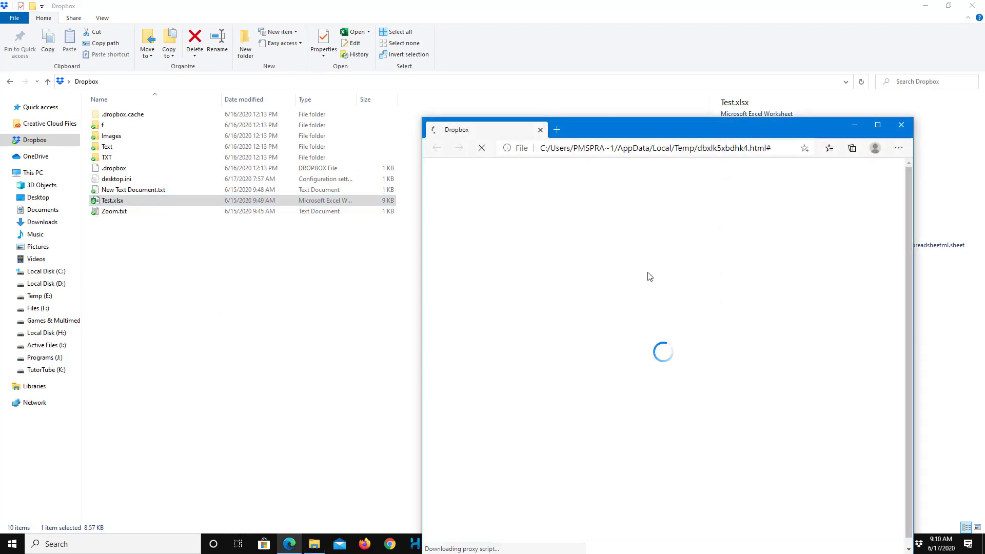
double_click(689, 129)
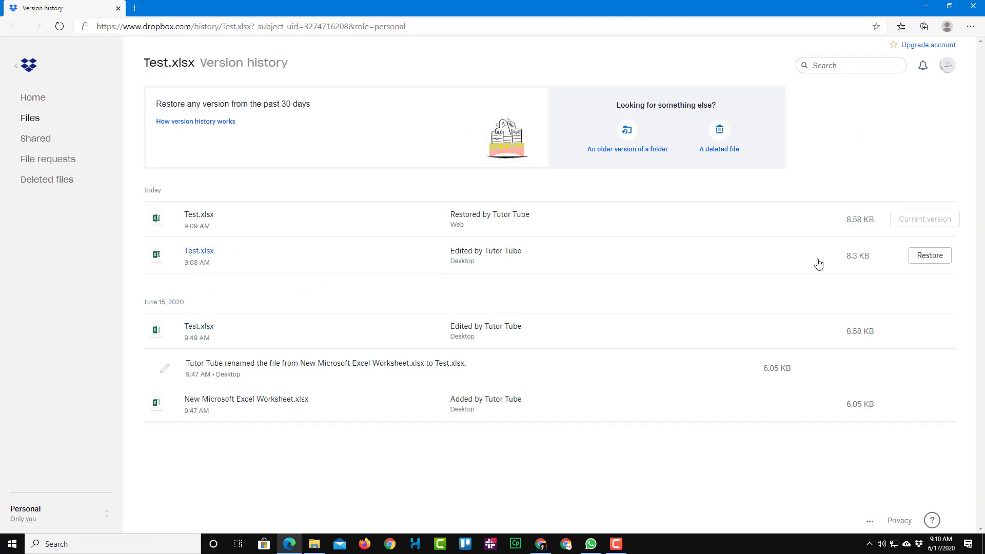
- Restore Test.xlsx to today's 9:08 AM version
mouse_move(905, 263)
left_click(923, 260)
left_click(572, 187)
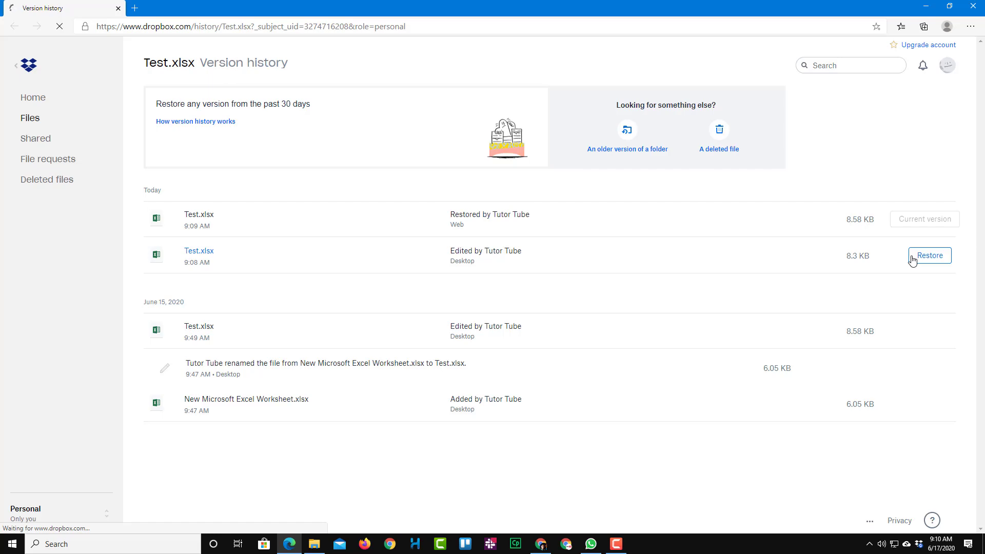
- Open Test.xlsx from the Dropbox folder and select A1:J9 to check its contents
left_click_drag(718, 8, 452, 168)
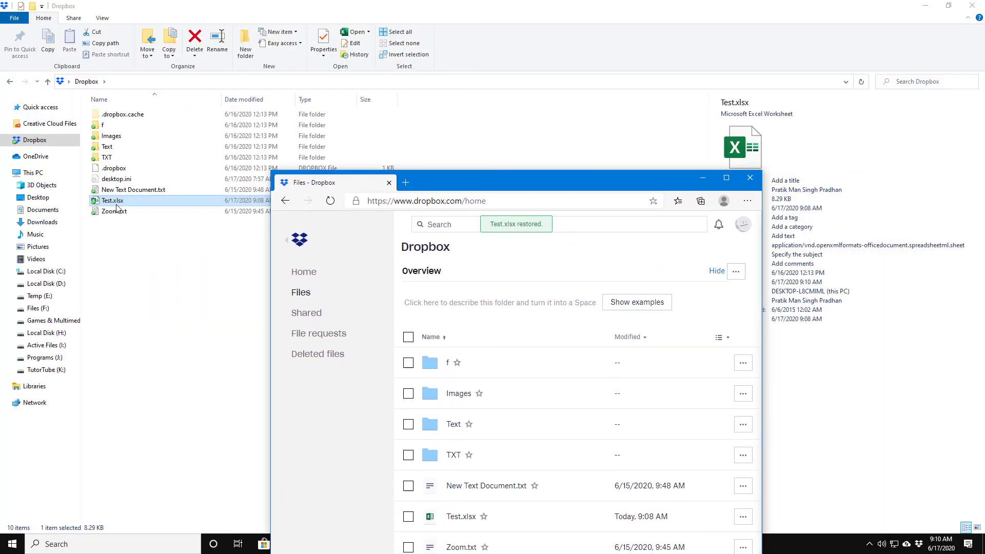
double_click(116, 203)
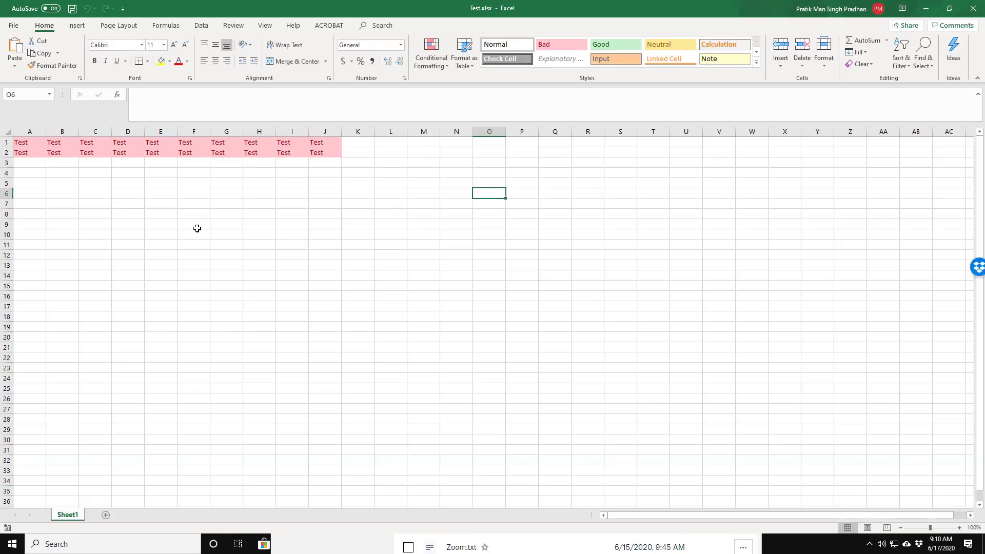
left_click_drag(329, 226, 21, 141)
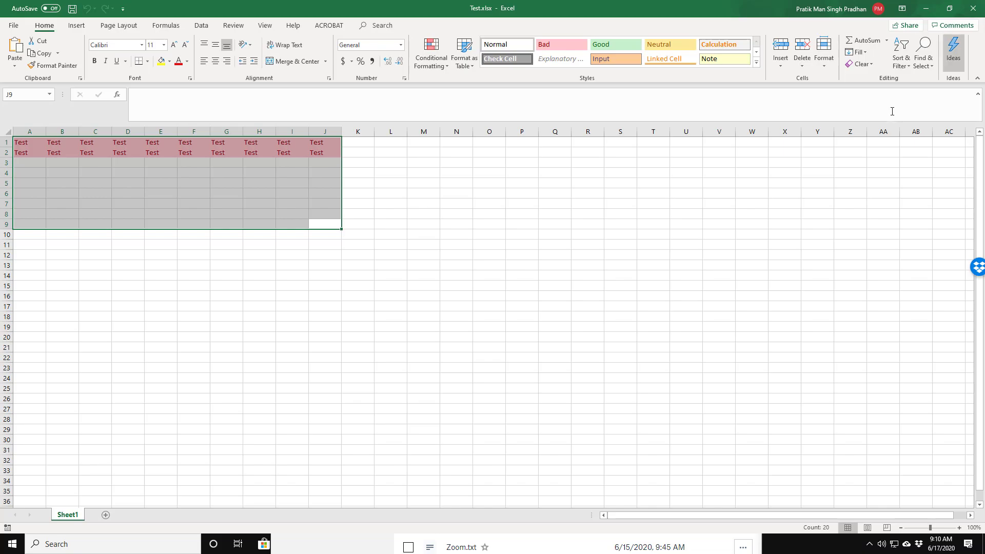
- Close Excel and maximize the Dropbox web file list
left_click(973, 8)
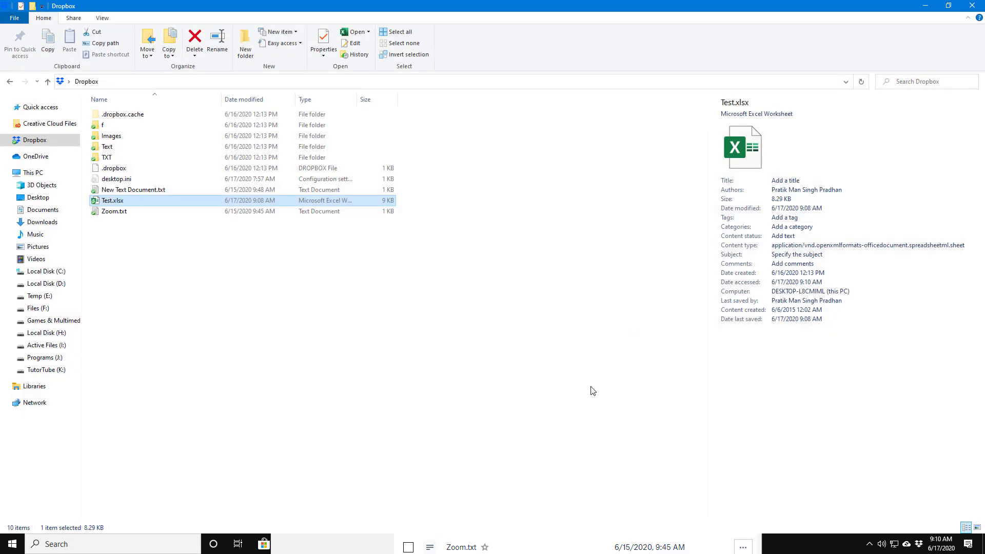
left_click(652, 543)
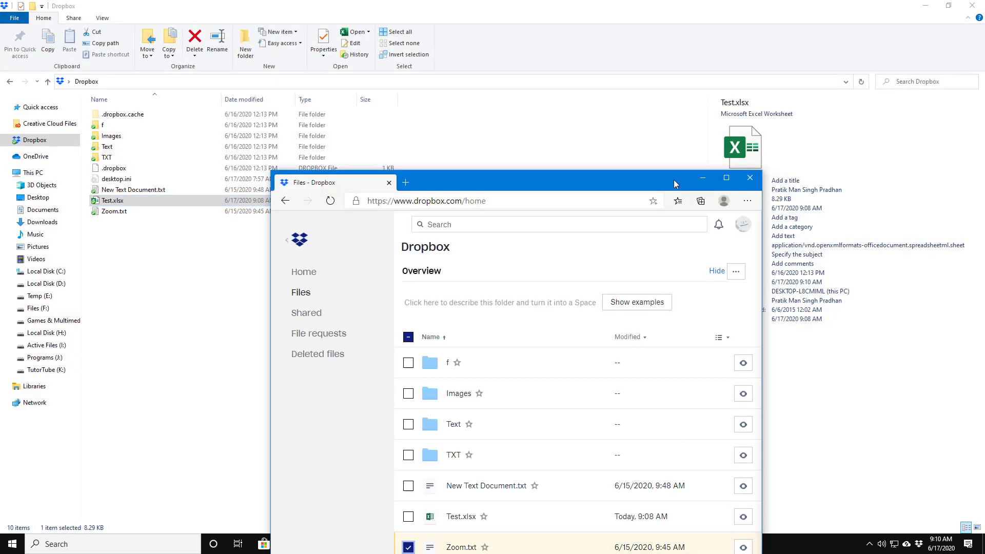
left_click_drag(675, 183, 581, 8)
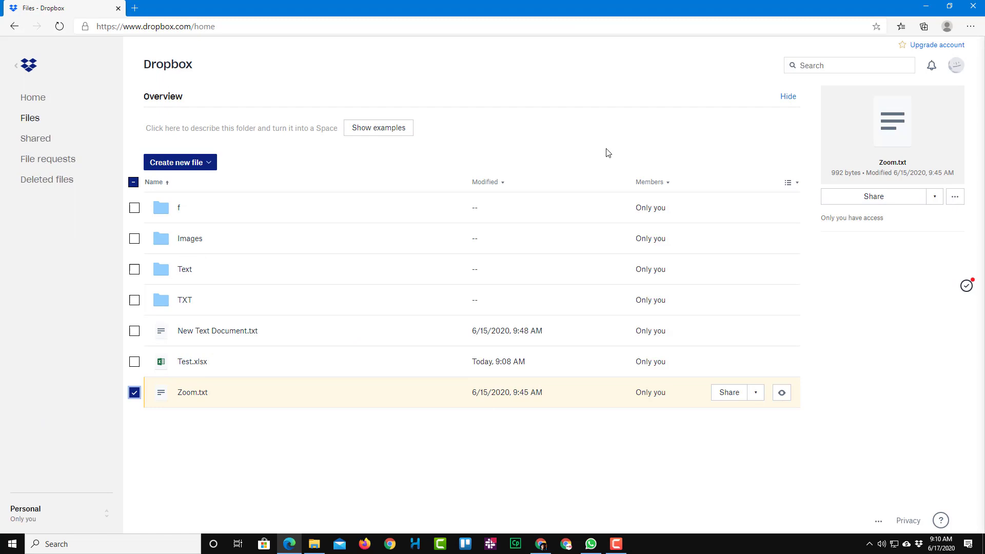